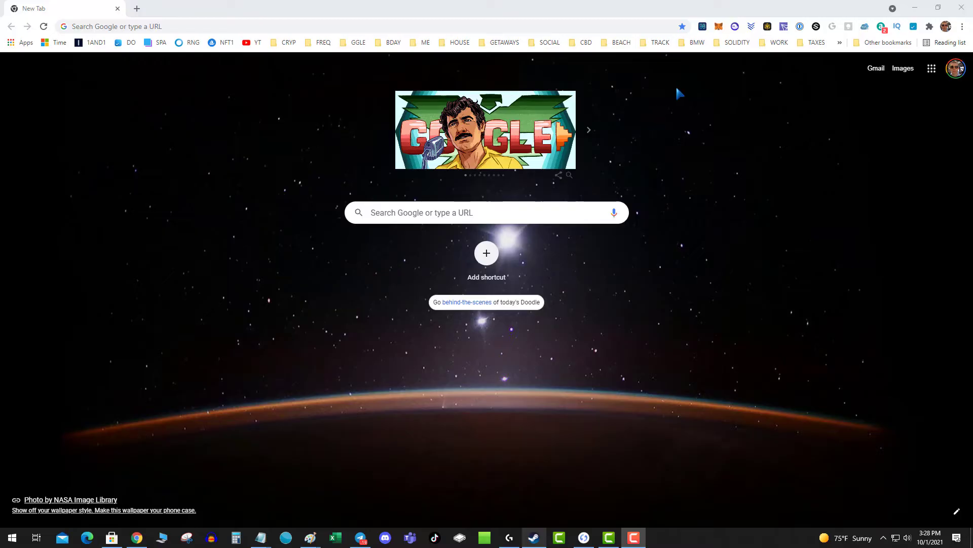
Step: Open the MetaMask wallet and reach its Settings through the account menu
left_click(719, 27)
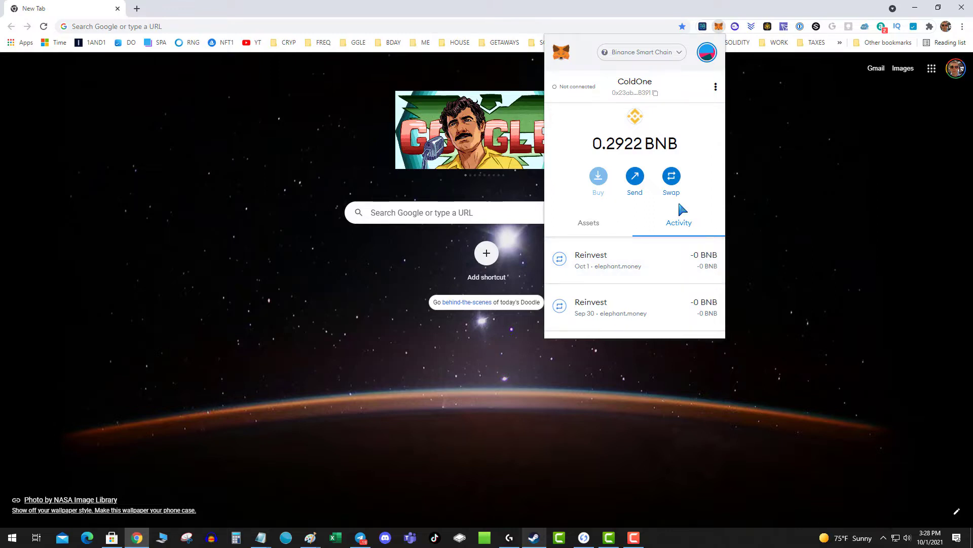
left_click(710, 54)
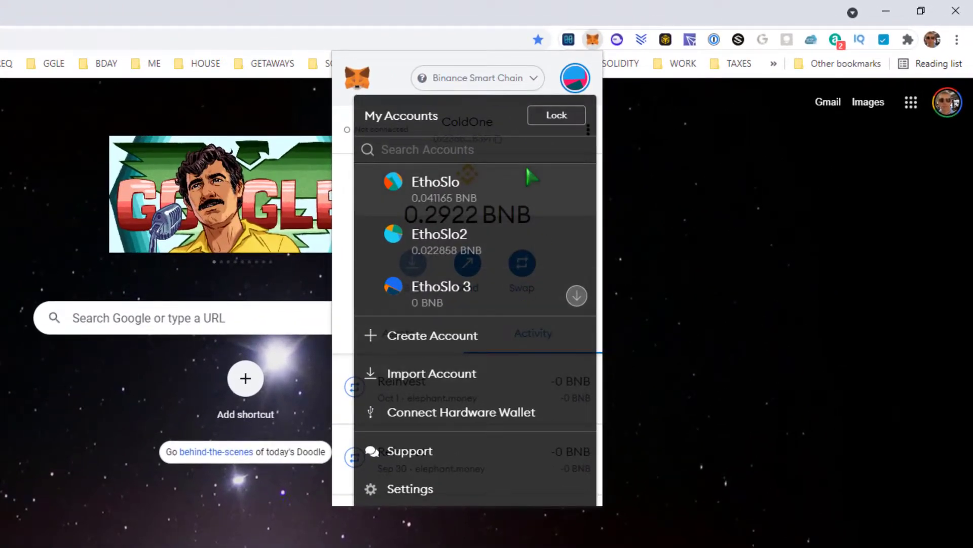
left_click(397, 75)
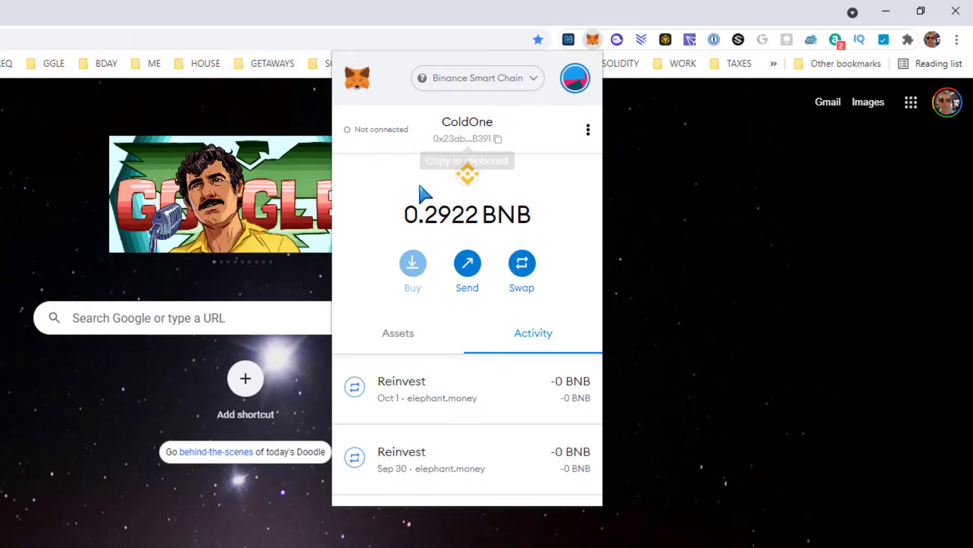
left_click(575, 78)
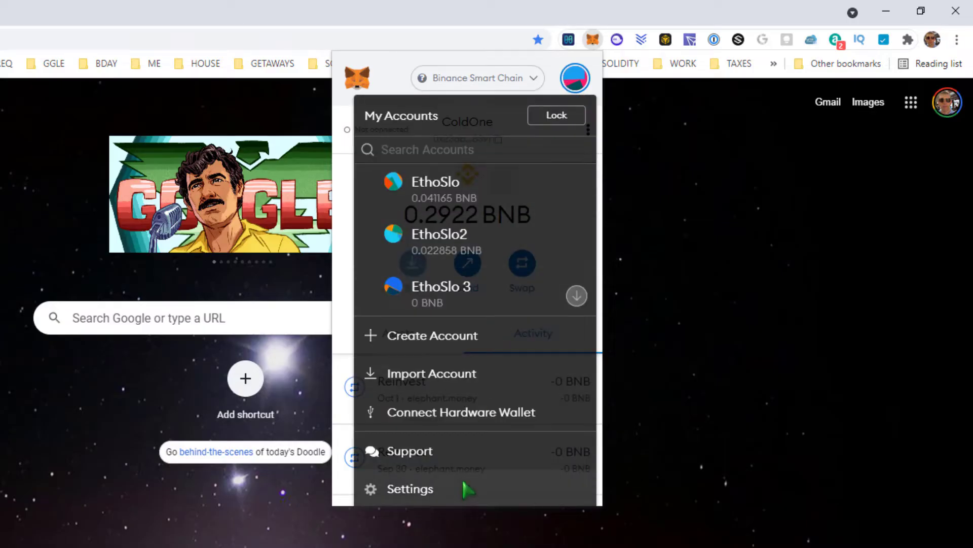
left_click(464, 489)
Step: Enter the Advanced settings and turn the 'Use Ledger Live' toggle on
left_click(455, 320)
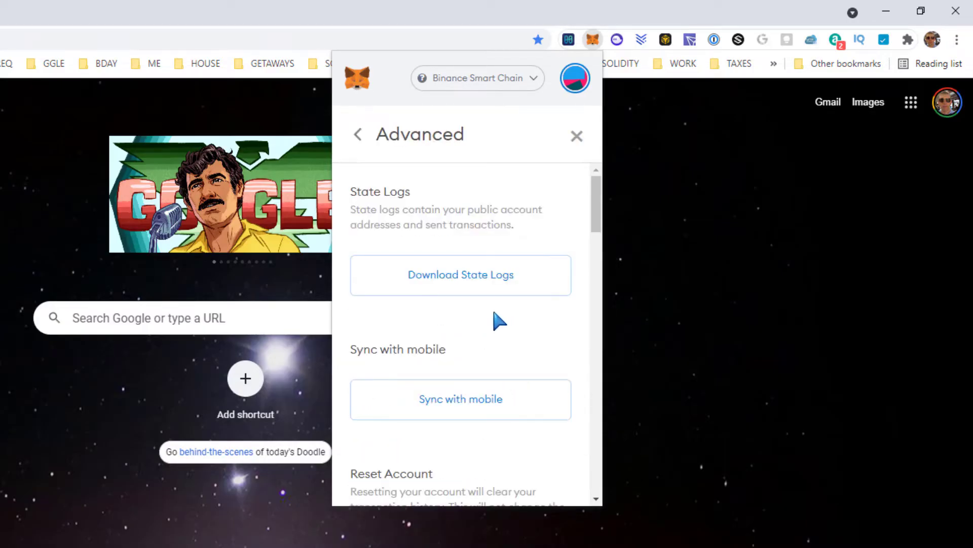
scroll(496, 336, "down", 5)
scroll(495, 337, "down", 3)
scroll(490, 335, "down", 3)
scroll(487, 335, "down", 3)
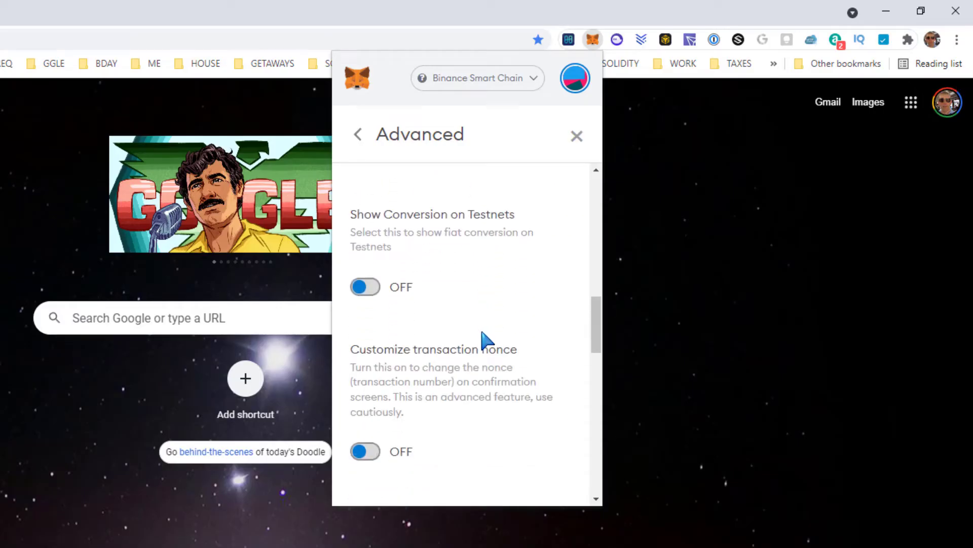
scroll(481, 332, "down", 2)
scroll(481, 333, "down", 3)
scroll(480, 333, "down", 2)
scroll(481, 335, "down", 3)
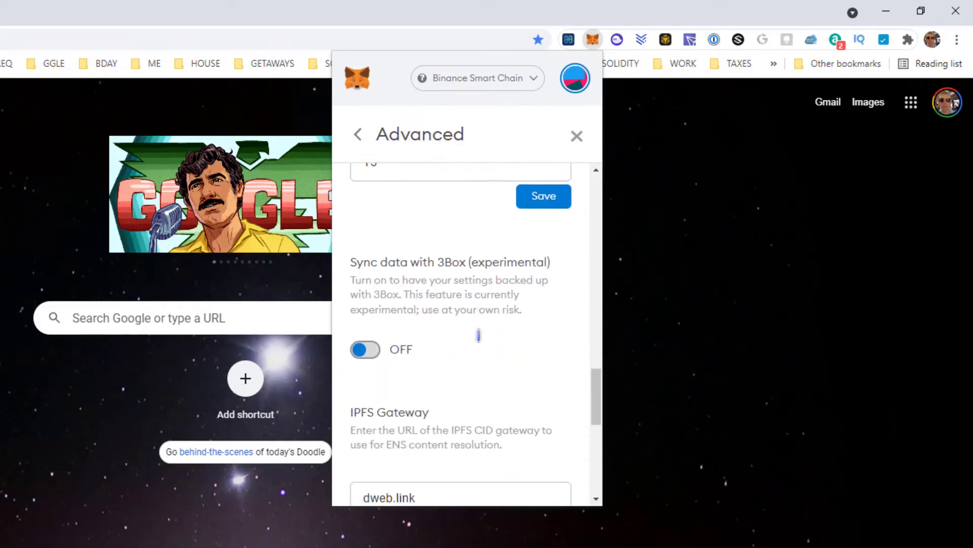
scroll(482, 339, "down", 2)
scroll(480, 342, "down", 3)
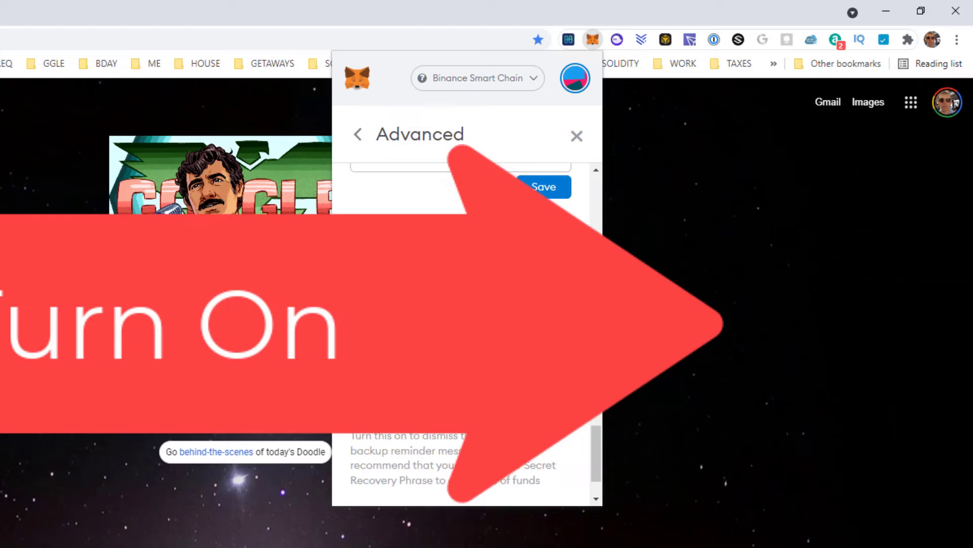
left_click(366, 341)
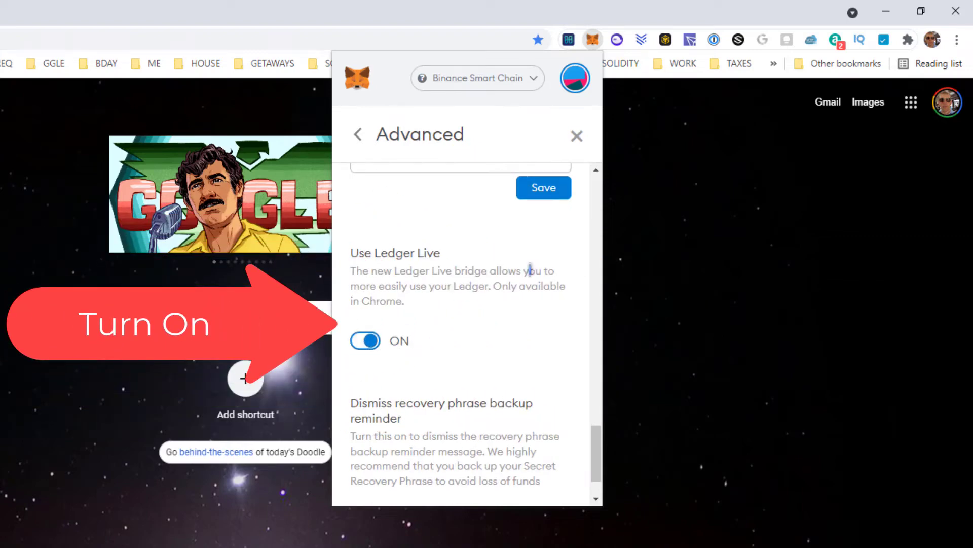
scroll(532, 262, "up", 2)
scroll(553, 363, "up", 4)
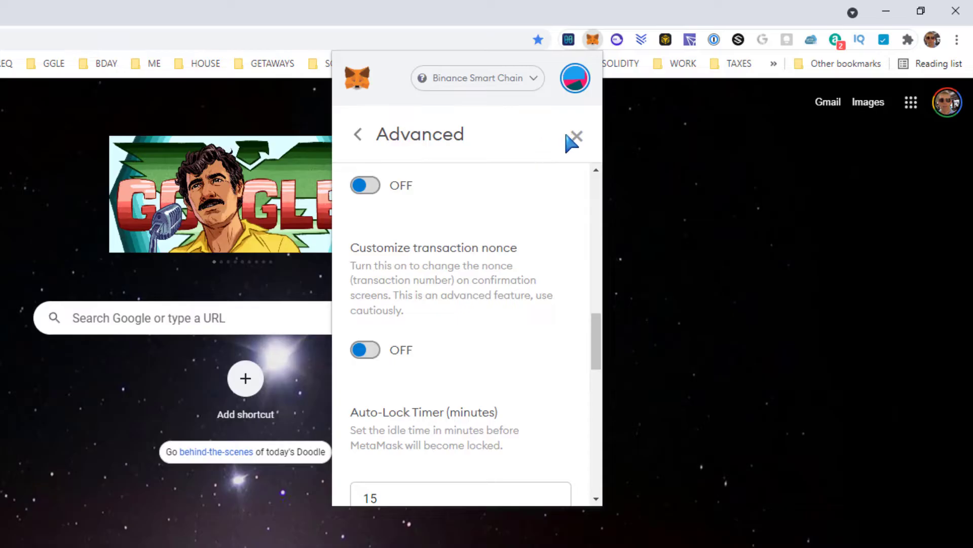
Step: Exit Advanced settings and close the MetaMask popup, returning to Chrome's new tab page
left_click(577, 136)
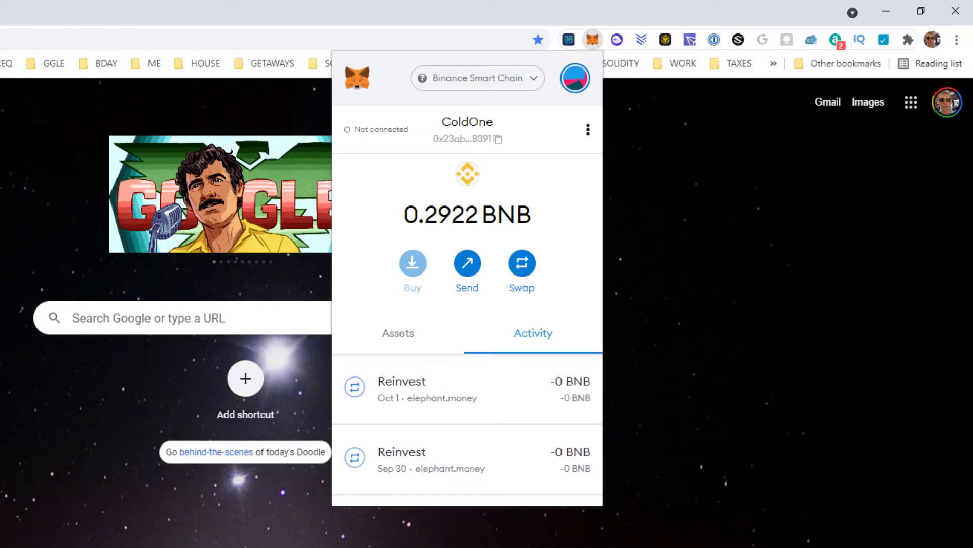
left_click(684, 305)
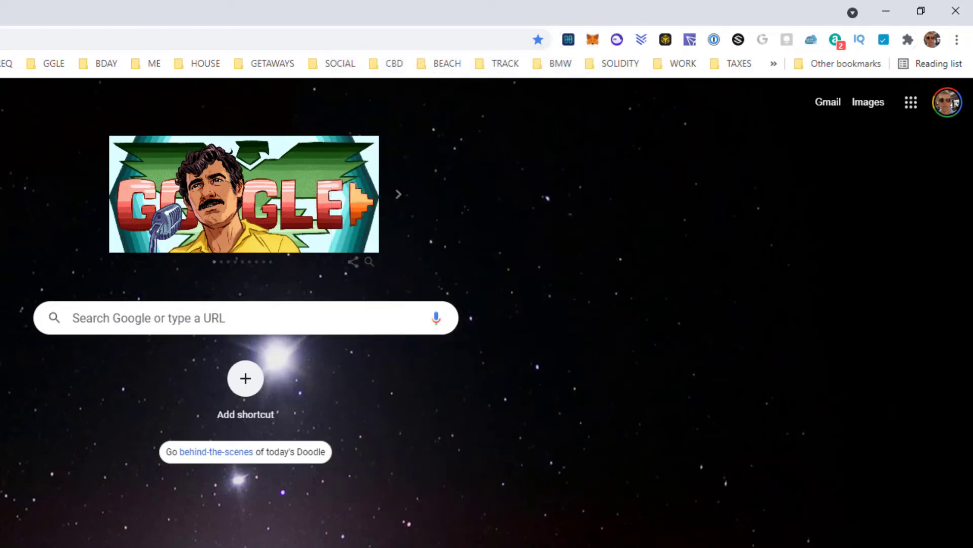